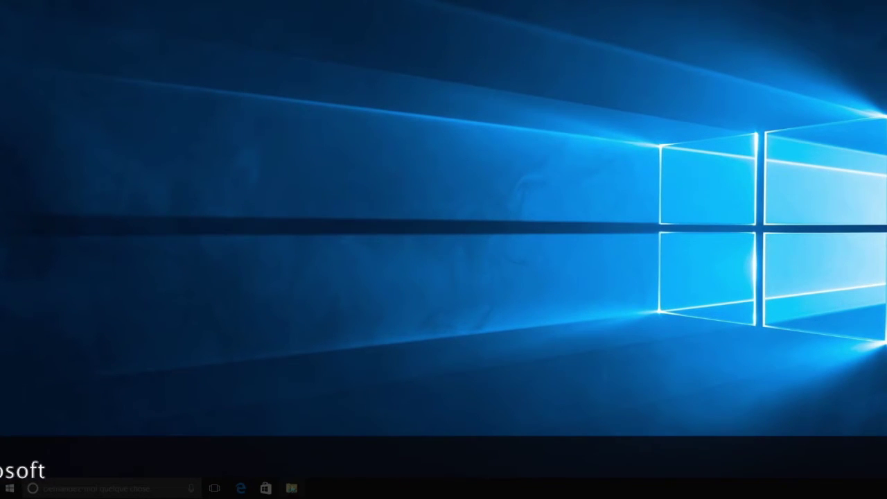
# In File Explorer, expand OneDrive and open the choice of OneDrive folders to synchronise from the Bureau folder's options.
pyautogui.click(291, 489)
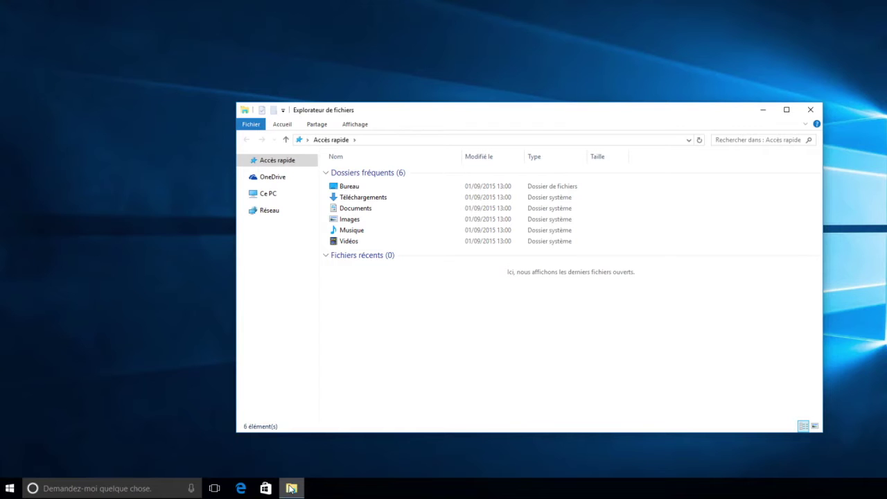
pyautogui.click(242, 178)
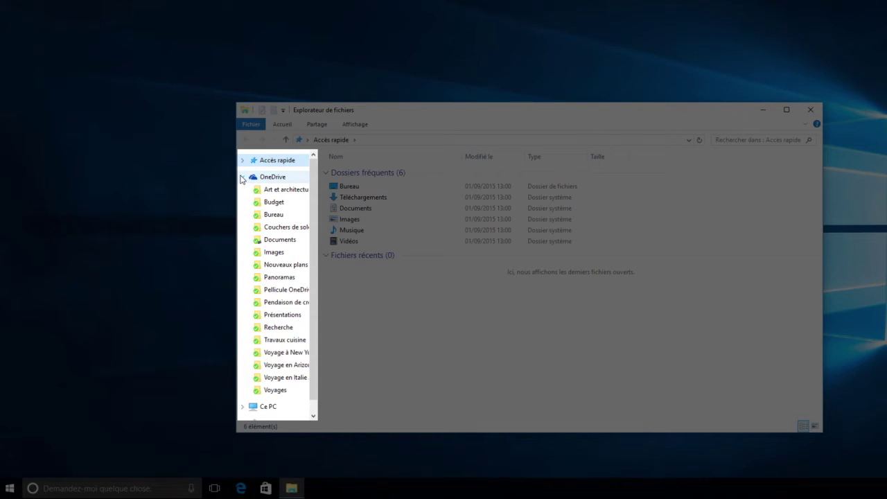
pyautogui.rightClick(271, 221)
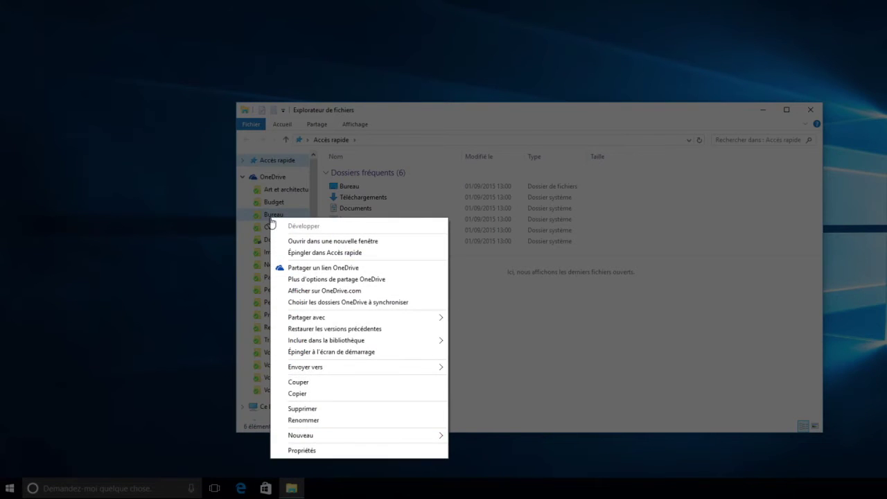
pyautogui.click(321, 303)
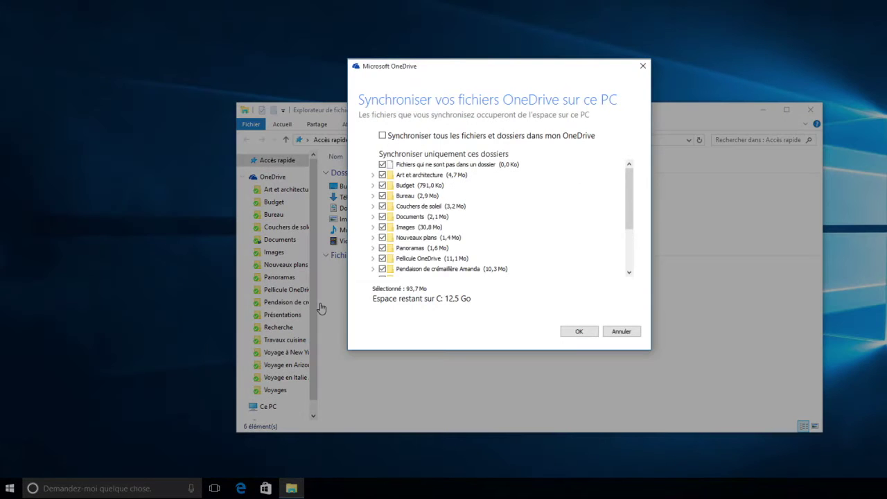
# Exclude the Pendaison de crémaillère and Travaux cuisine folders from OneDrive synchronisation on this PC and confirm the selection.
pyautogui.moveTo(631, 211); pyautogui.dragTo(630, 240)
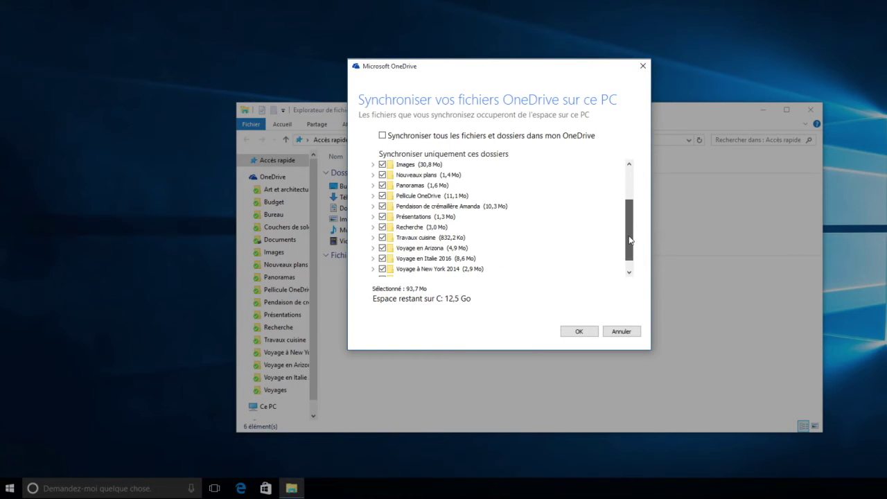
pyautogui.click(382, 207)
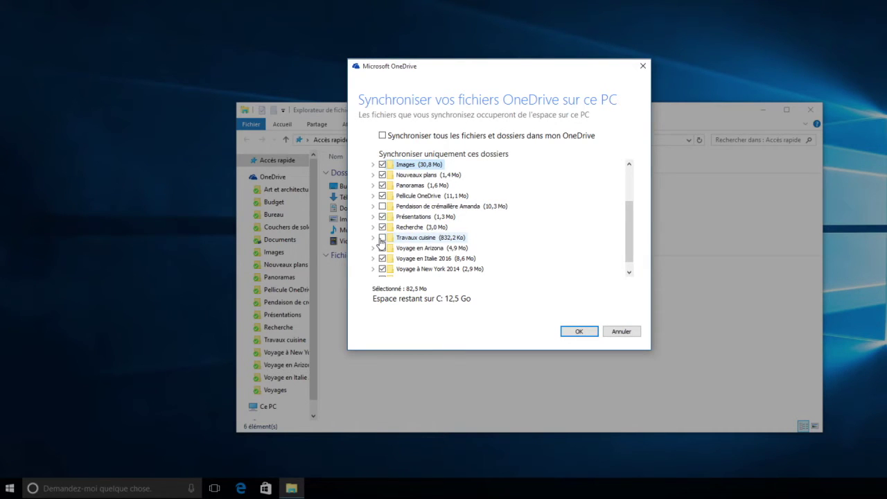
pyautogui.click(569, 334)
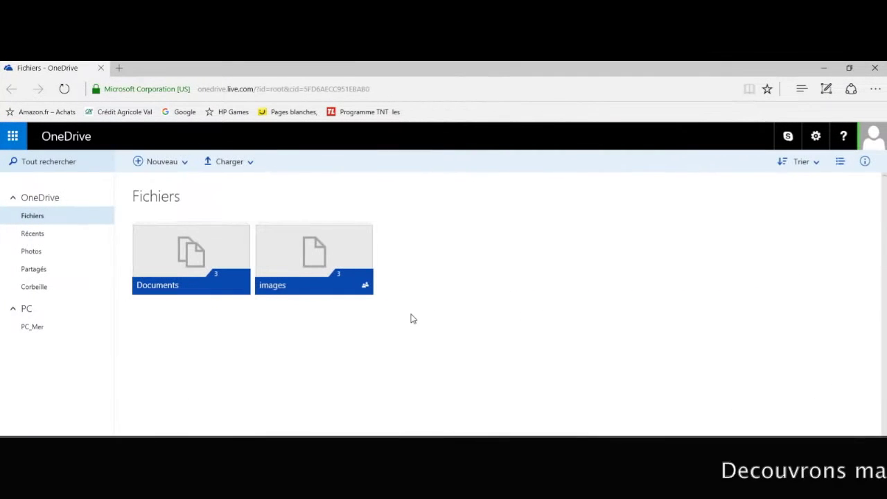
# Examine OneDrive's app launcher, Skype messaging, settings and help options, as well as the Fichiers area.
pyautogui.click(13, 137)
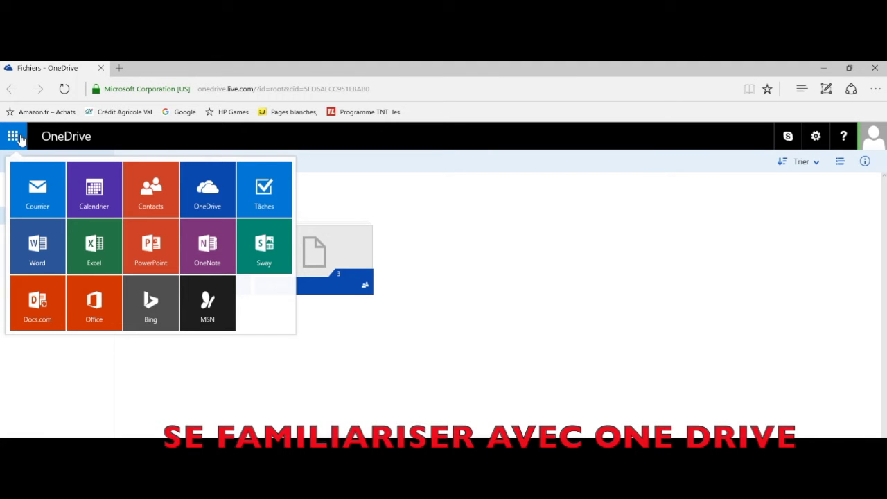
pyautogui.click(100, 154)
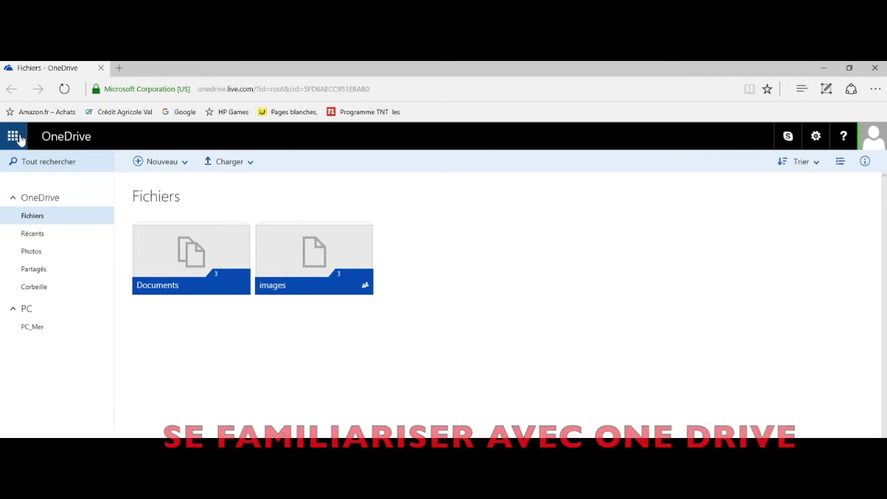
pyautogui.click(788, 136)
pyautogui.click(818, 137)
pyautogui.click(845, 138)
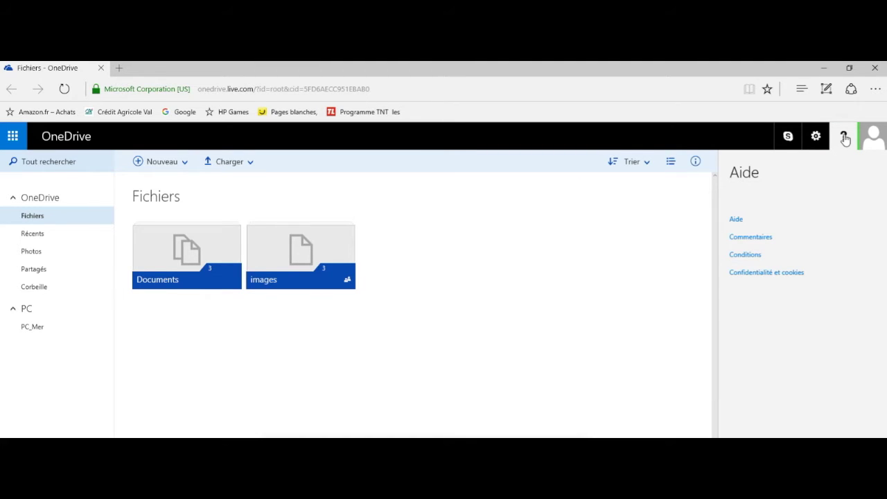
pyautogui.click(845, 137)
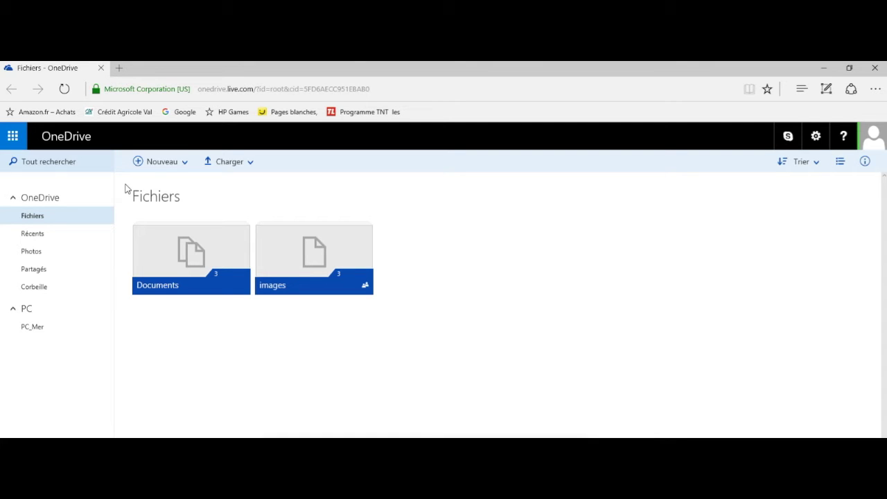
pyautogui.moveTo(125, 179); pyautogui.dragTo(733, 414)
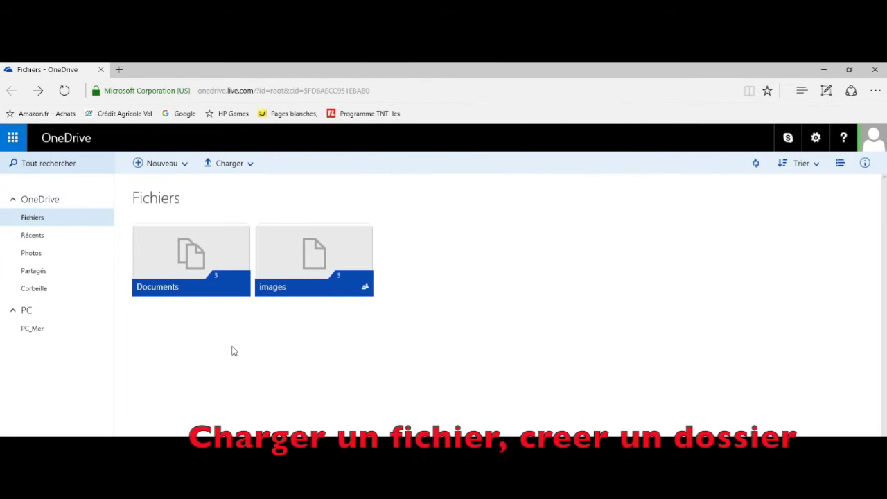
# Upload the Word file Pêcher from the JARDINAGE documents folder to the OneDrive root.
pyautogui.click(237, 167)
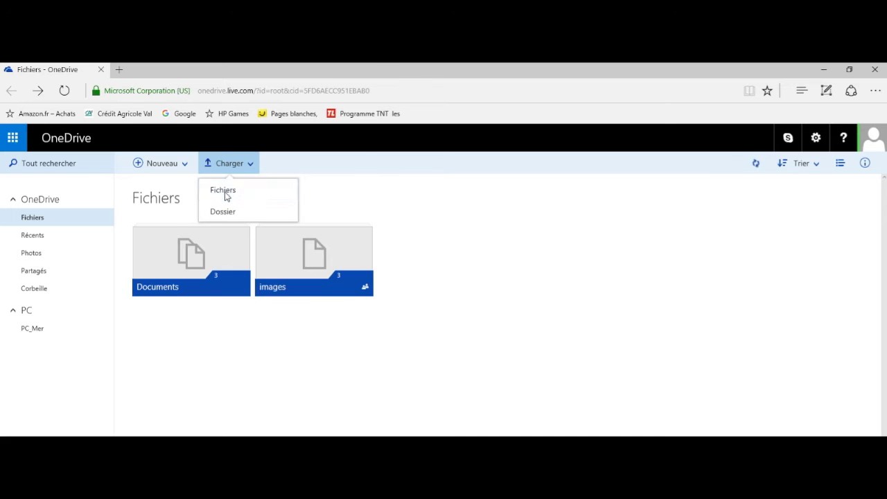
pyautogui.click(226, 196)
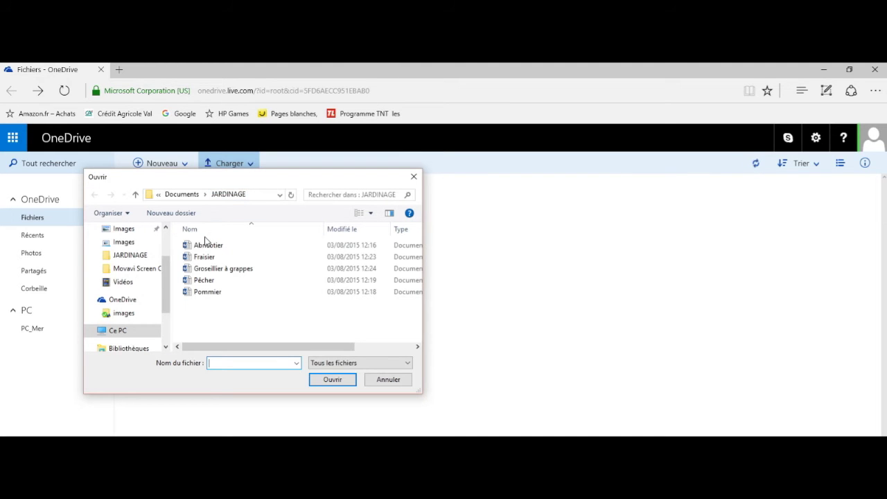
pyautogui.click(203, 281)
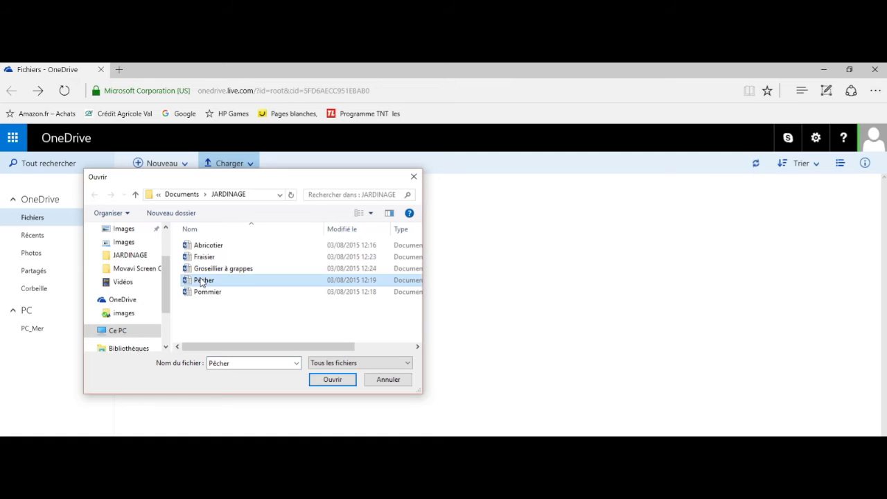
pyautogui.click(333, 380)
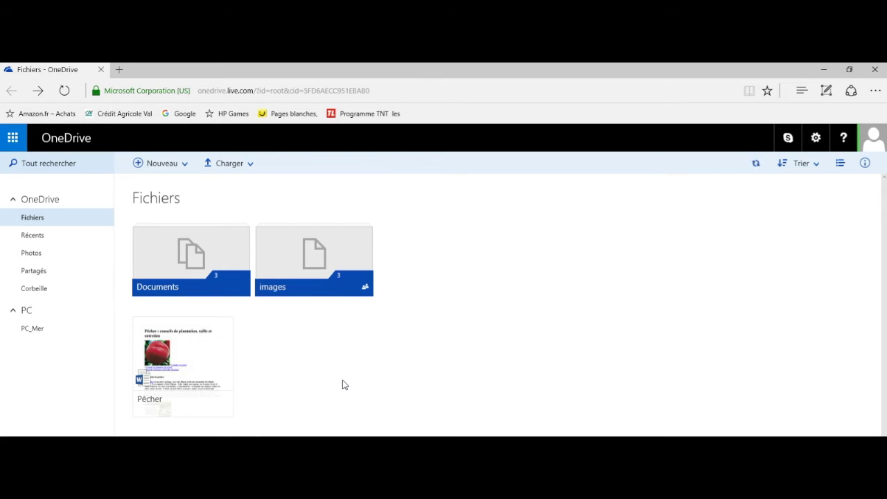
# Create a new folder named jardinage in the OneDrive root.
pyautogui.click(166, 171)
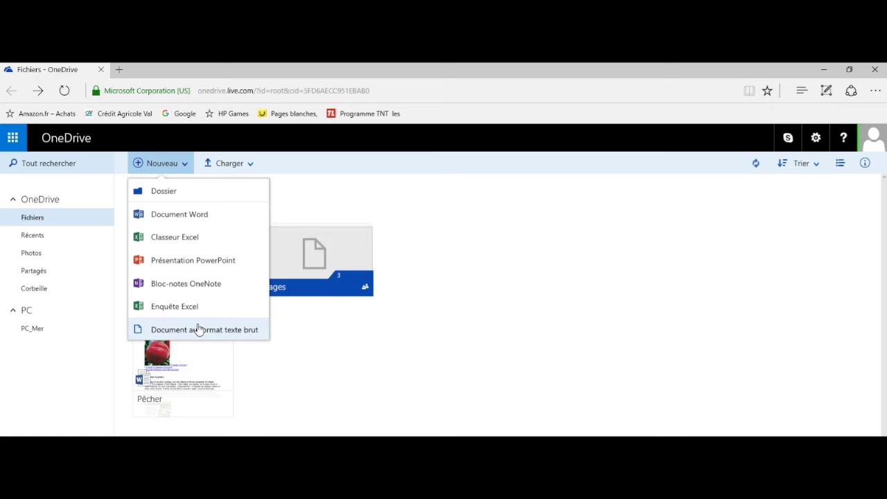
pyautogui.click(163, 191)
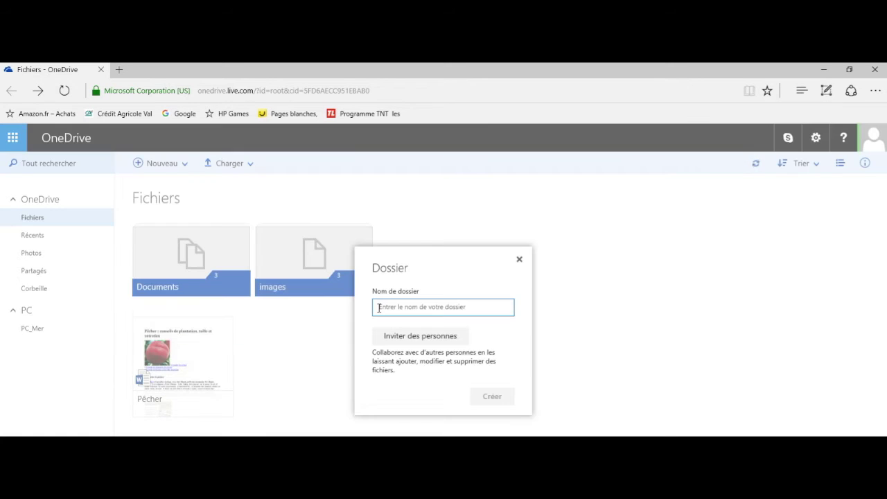
pyautogui.write('jardinage')
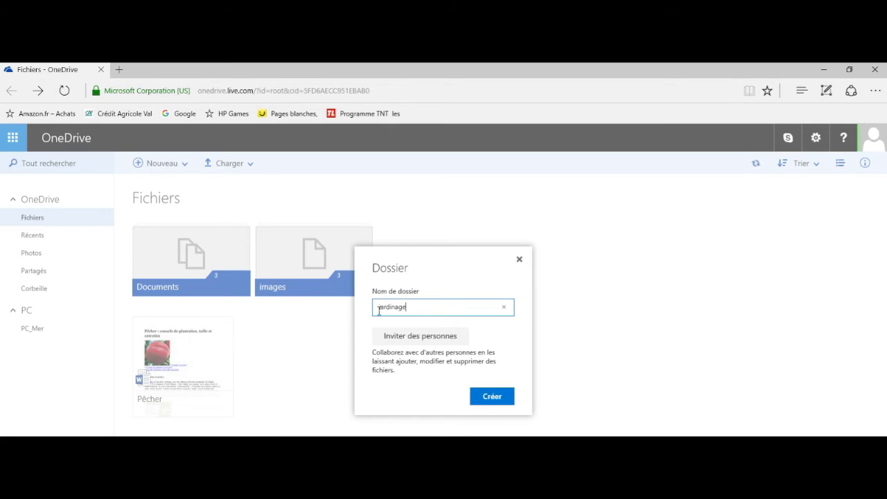
pyautogui.click(488, 399)
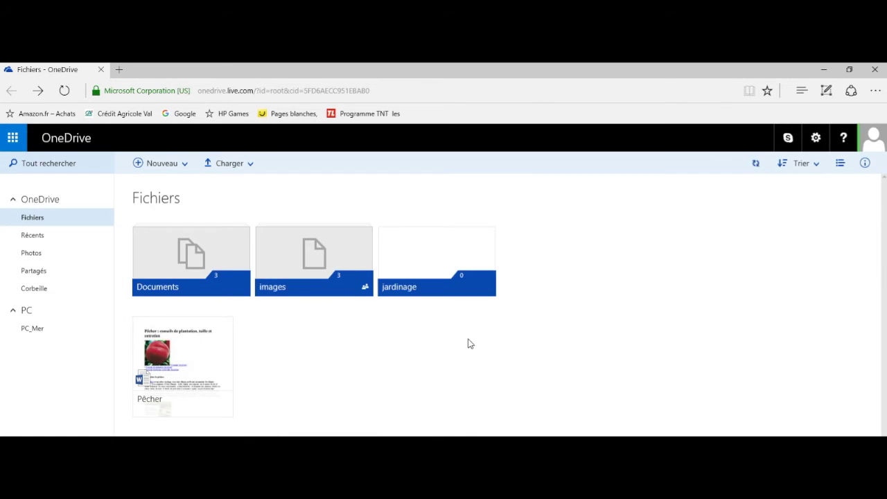
# Move the Pêcher document into the jardinage folder and open that folder.
pyautogui.click(194, 361)
pyautogui.moveTo(194, 362); pyautogui.dragTo(411, 263)
pyautogui.click(411, 263)
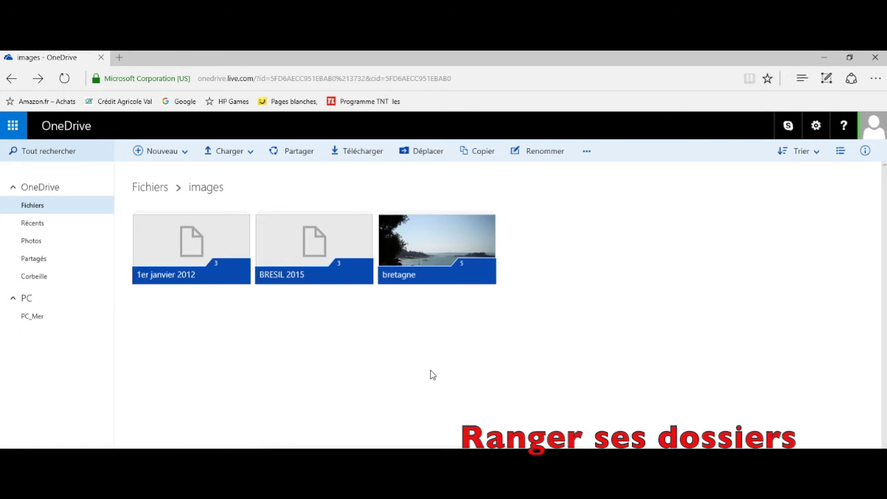
# Examine the Déplacer, Copier and Incorporer options for the bretagne folder inside images without applying any of them.
pyautogui.rightClick(450, 272)
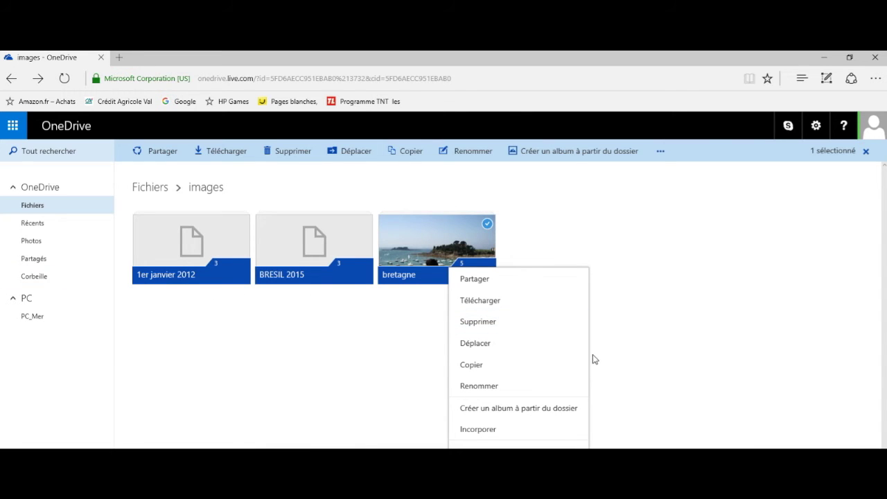
pyautogui.click(485, 349)
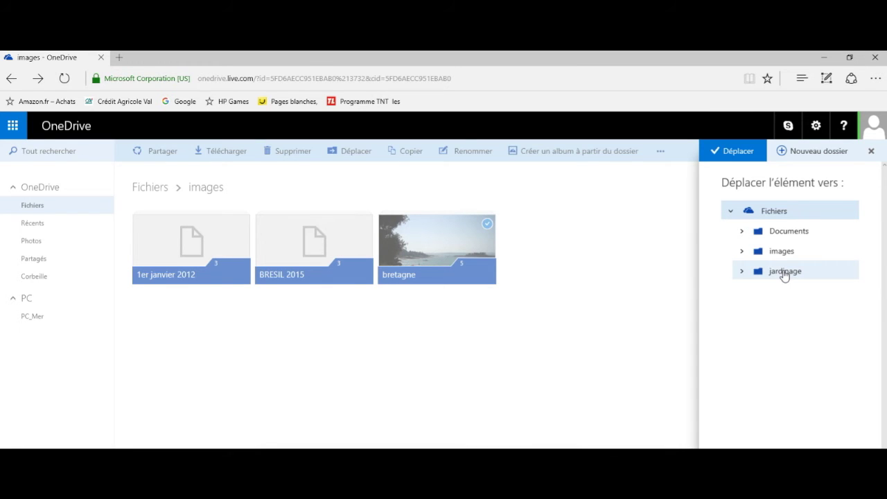
pyautogui.click(871, 151)
pyautogui.rightClick(457, 275)
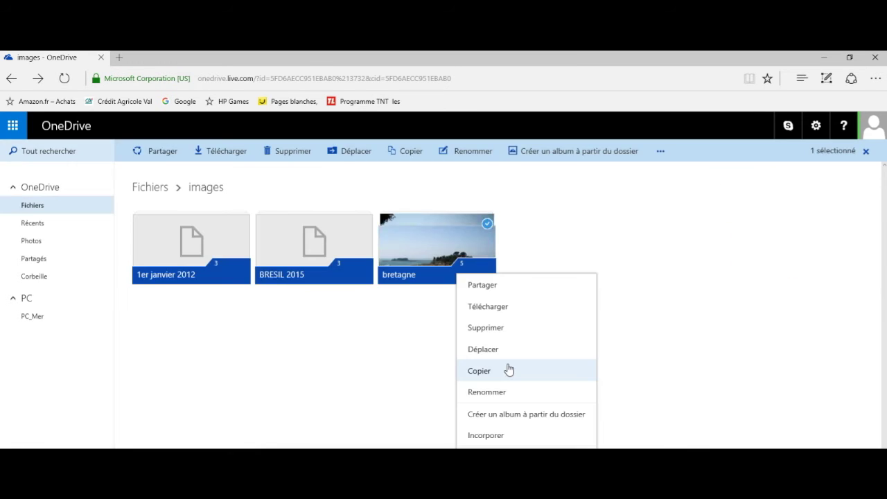
pyautogui.click(489, 375)
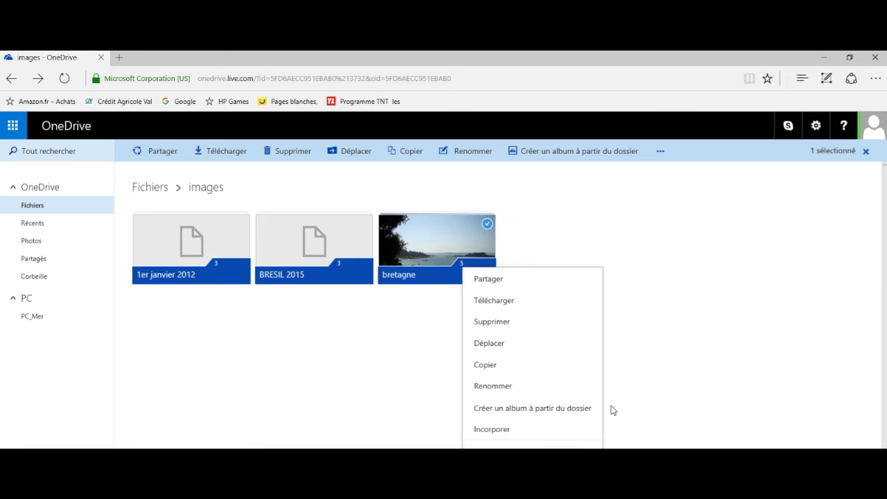
pyautogui.click(511, 429)
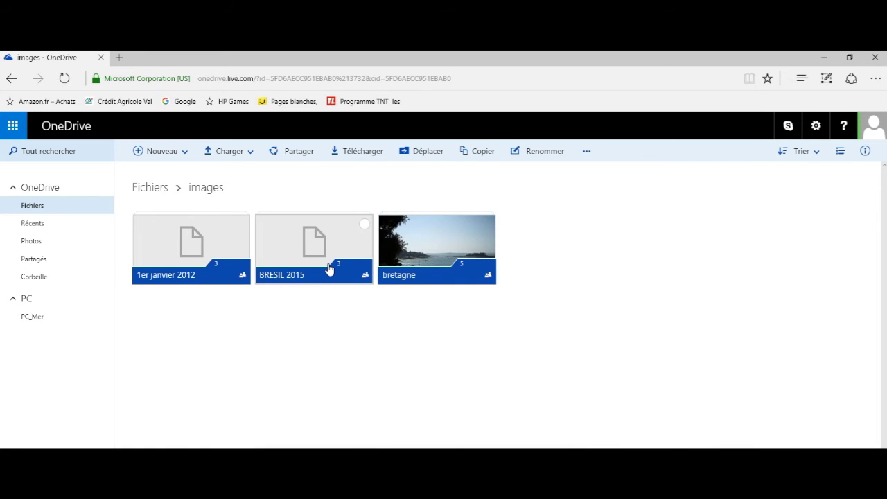
# In the images folder's sharing invitation, allow recipients to modify the content and require them to sign in with a Microsoft account.
pyautogui.click(299, 151)
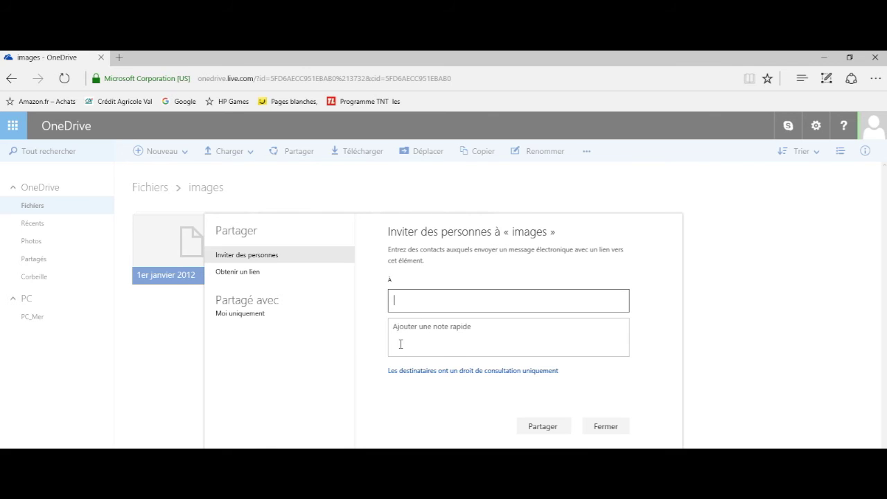
pyautogui.click(538, 430)
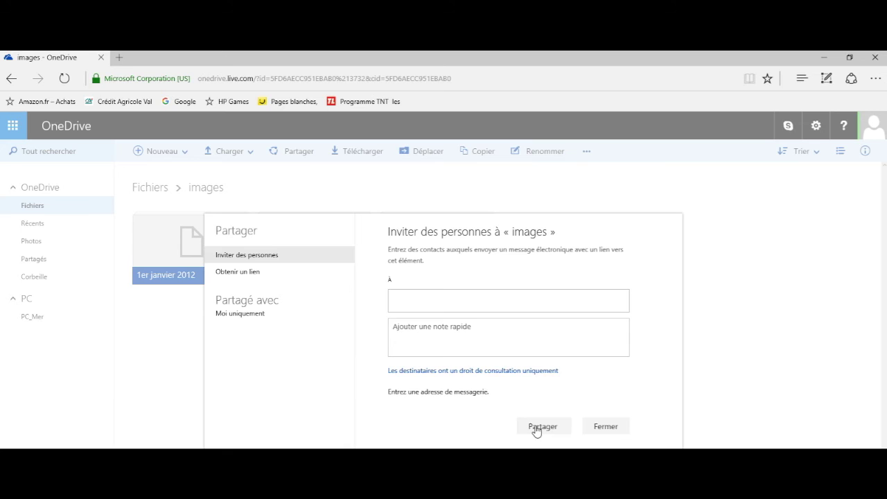
pyautogui.click(524, 371)
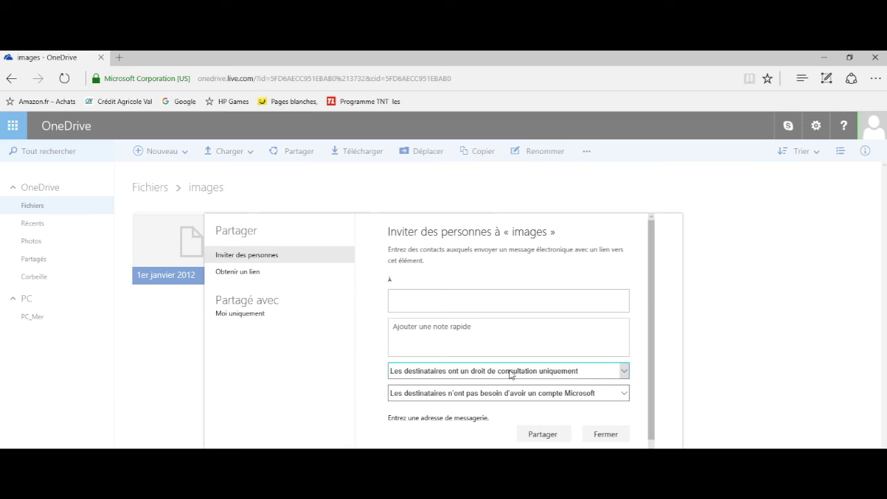
pyautogui.click(623, 371)
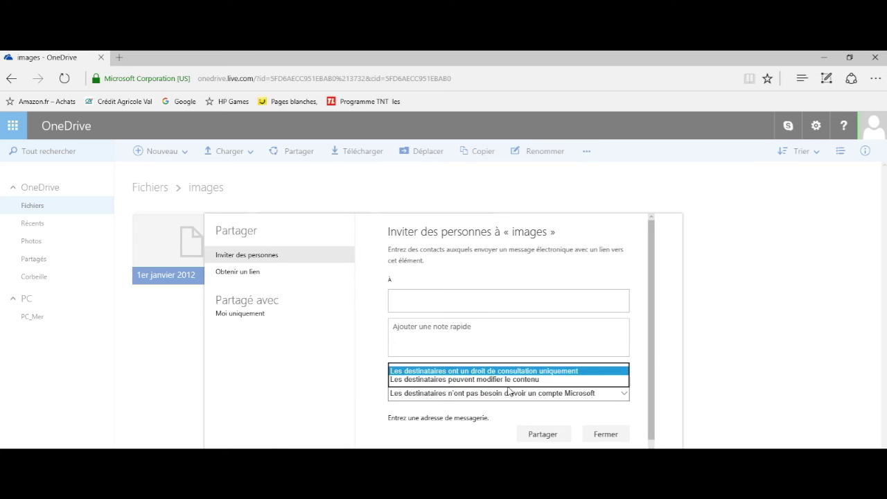
pyautogui.click(470, 380)
pyautogui.click(470, 393)
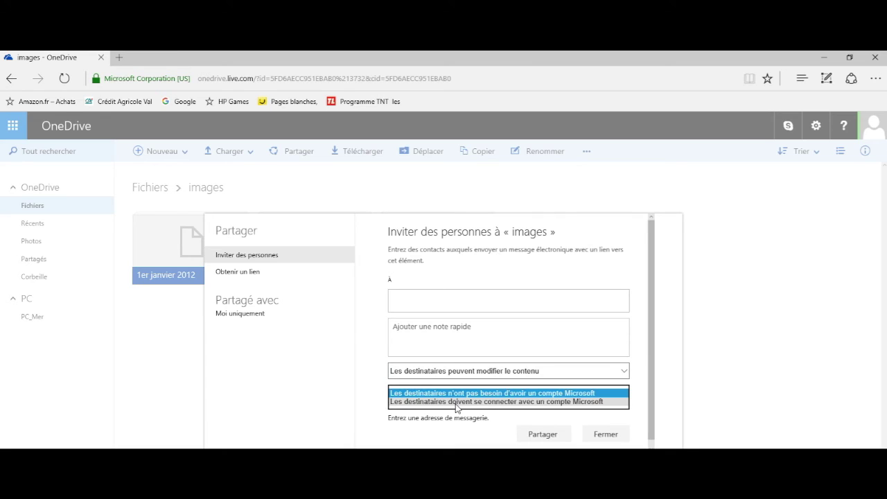
pyautogui.click(508, 402)
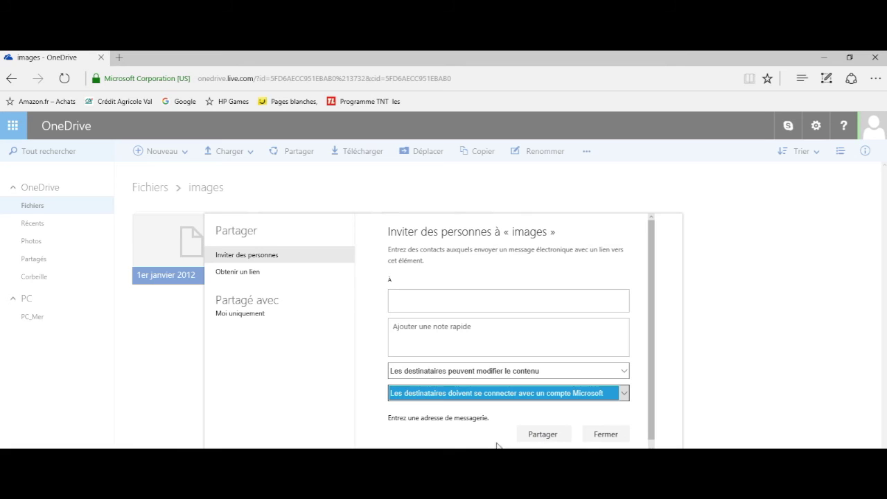
# Switch the images folder's sharing to obtaining a link and set its access option to Consulter seulement.
pyautogui.click(277, 273)
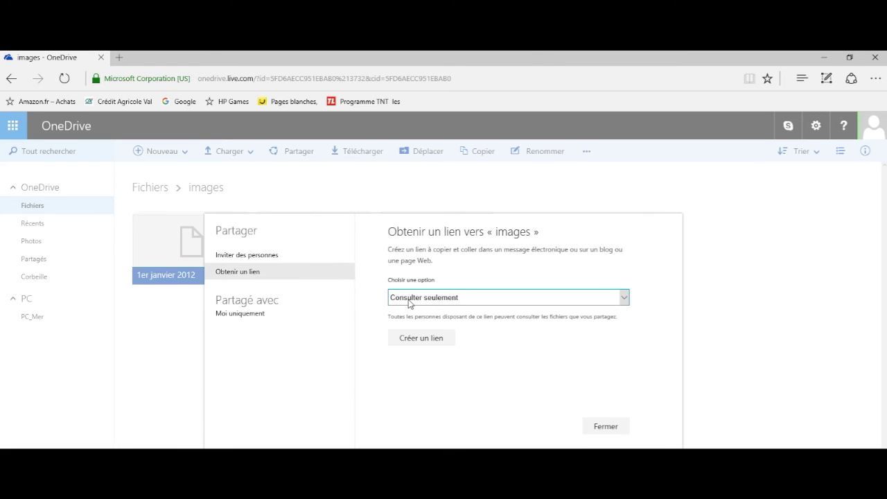
pyautogui.click(475, 301)
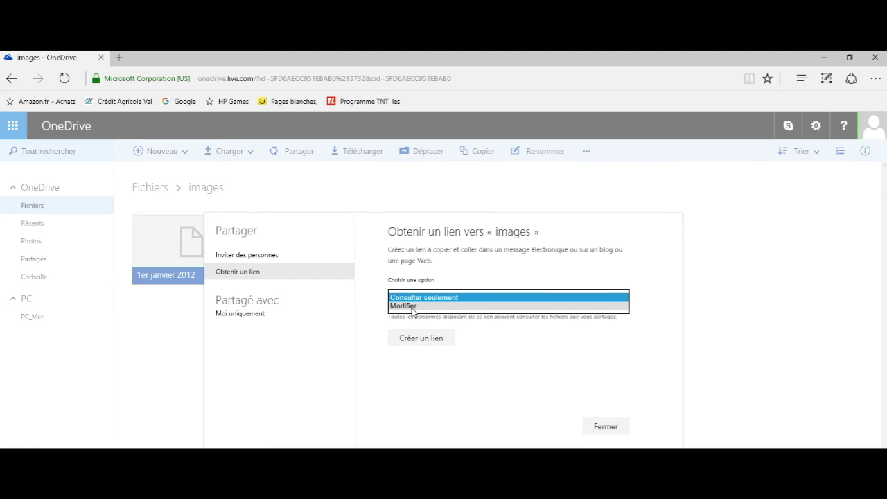
pyautogui.click(455, 298)
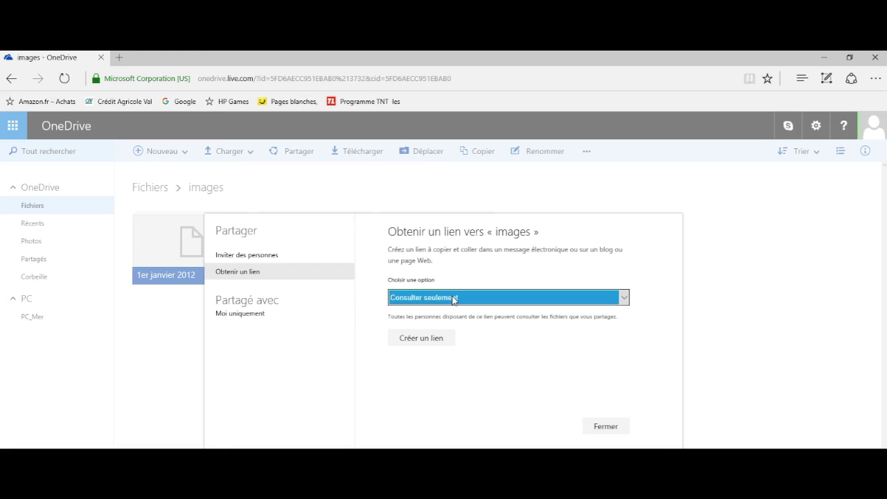
# Create the view-only sharing link for the images folder, shorten it and copy the shortened address.
pyautogui.click(424, 340)
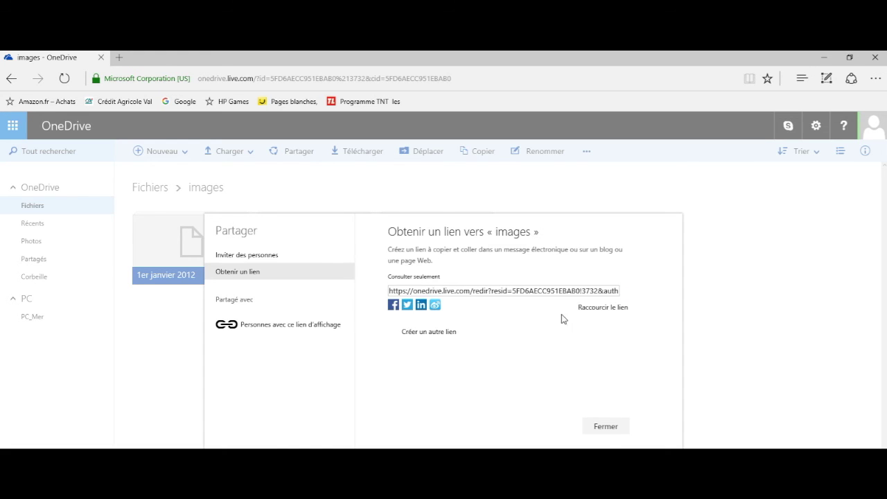
pyautogui.click(596, 308)
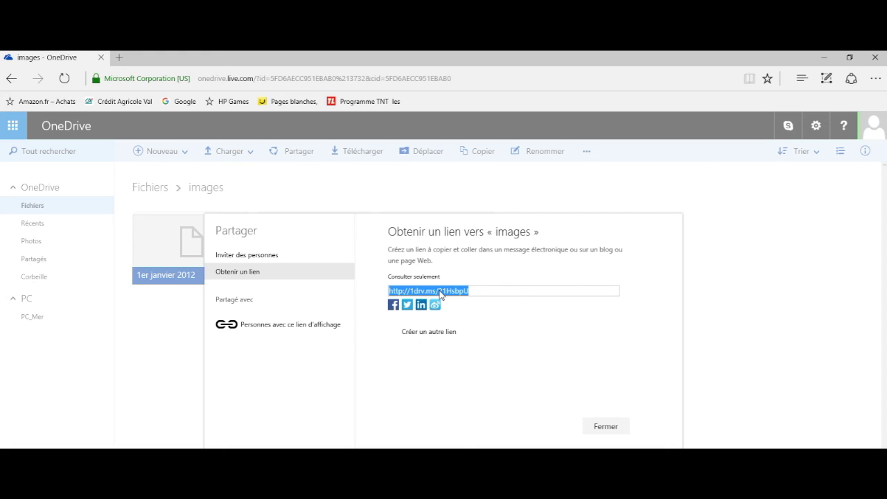
pyautogui.rightClick(440, 294)
pyautogui.click(461, 323)
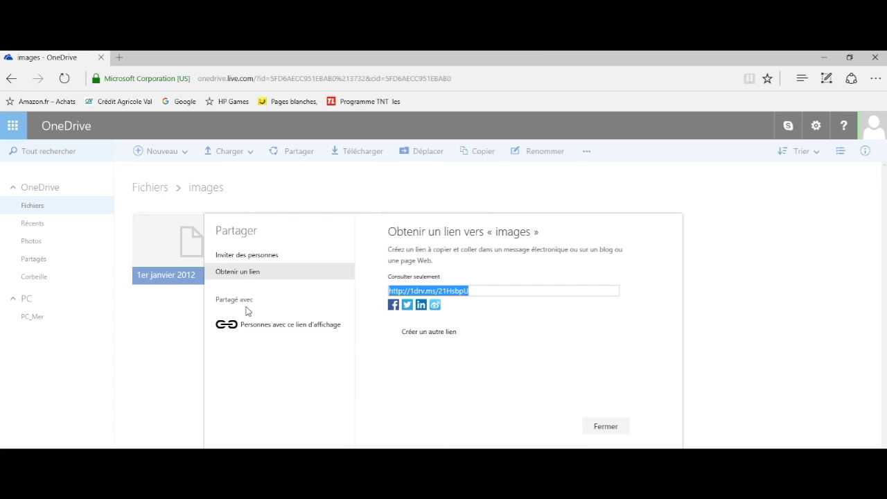
# Delete the images folder's display link from its sharing entry, then close the sharing window and return to Fichiers.
pyautogui.click(288, 330)
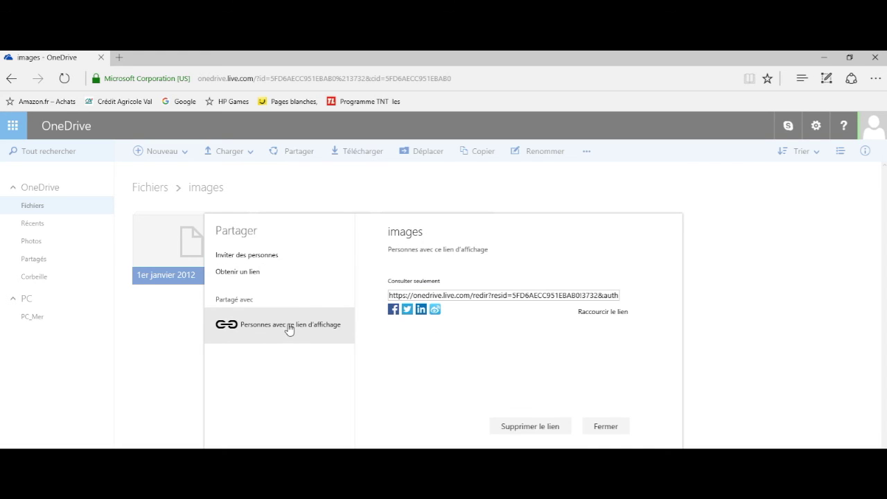
pyautogui.click(540, 427)
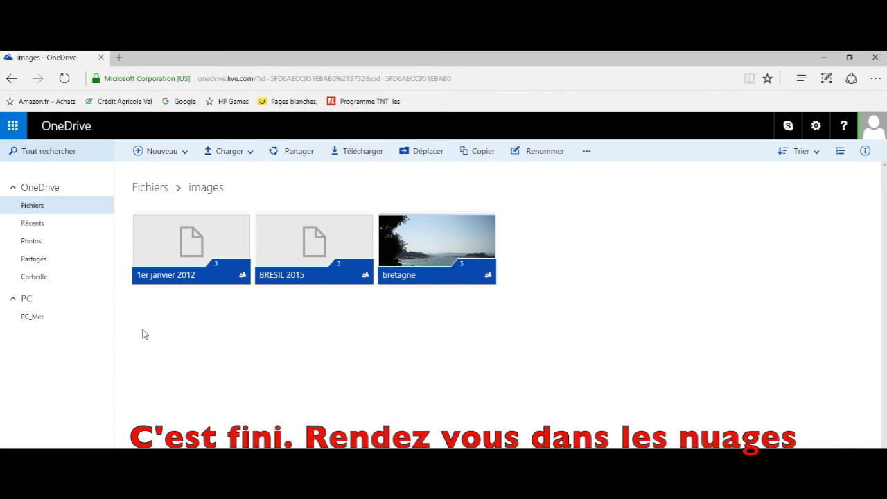
pyautogui.click(6, 80)
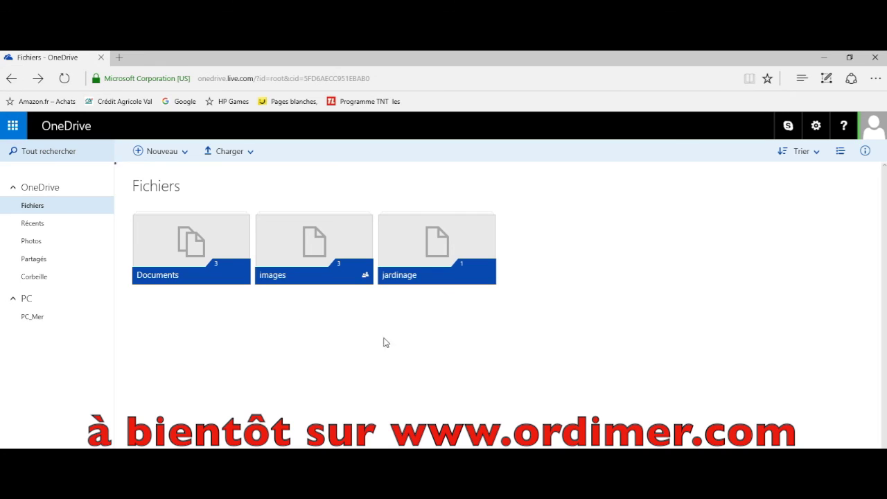